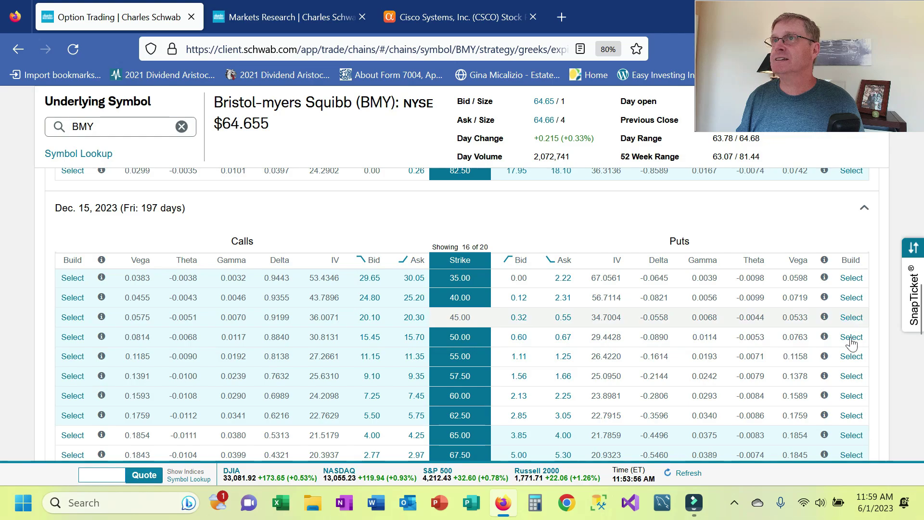
Select the BMY put with the 55.00 strike expiring Dec. 15, 2023, and continue to its order ticket.
left_click(851, 357)
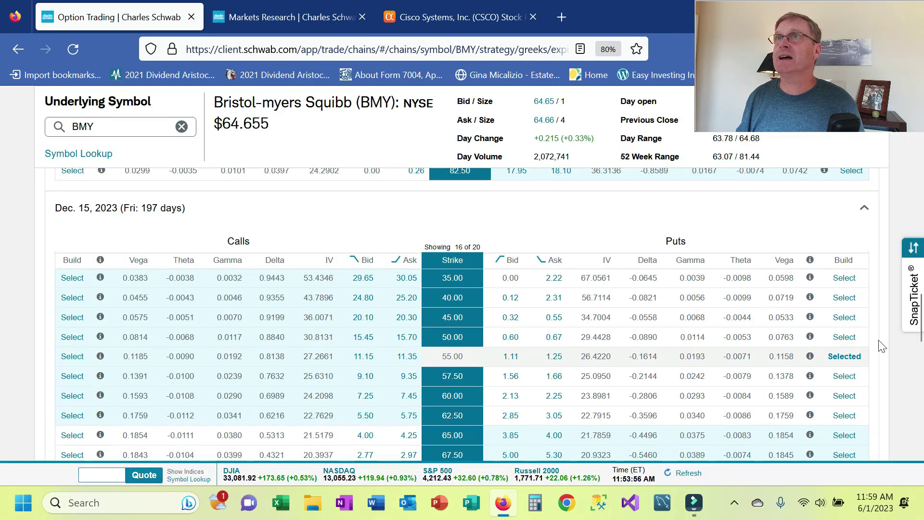
scroll(881, 346, "up", 5)
scroll(882, 347, "up", 10)
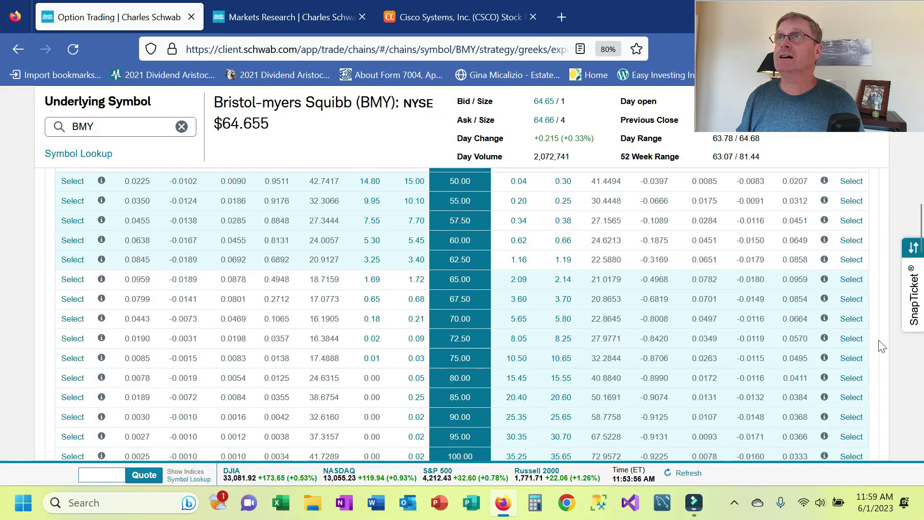
scroll(881, 347, "up", 3)
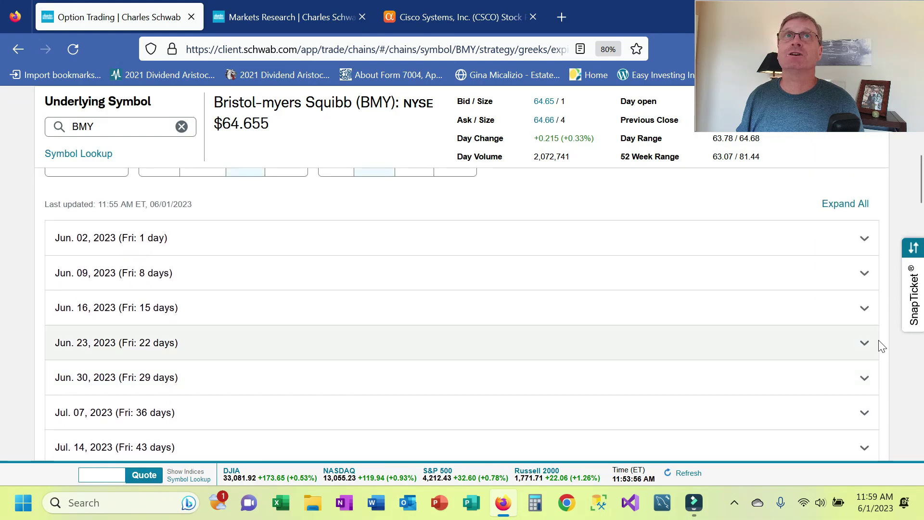
scroll(881, 347, "up", 1)
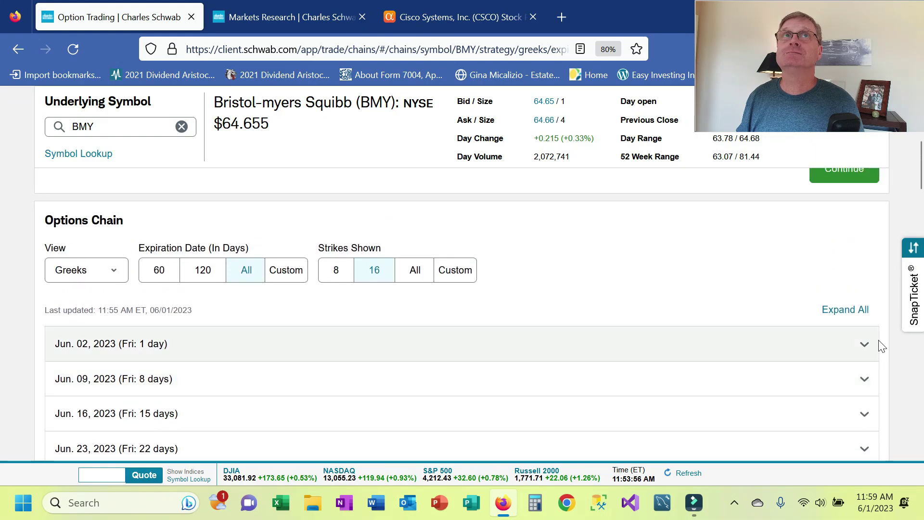
scroll(881, 347, "up", 1)
scroll(882, 346, "up", 1)
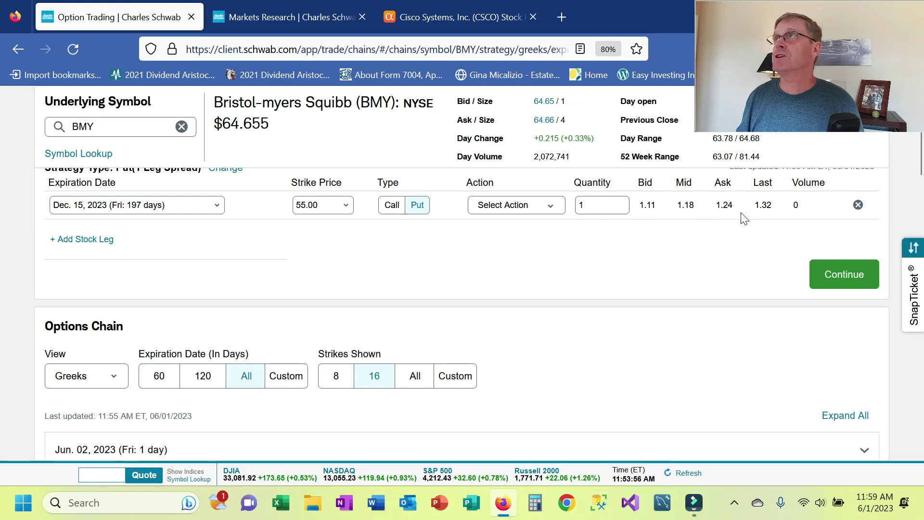
left_click(839, 276)
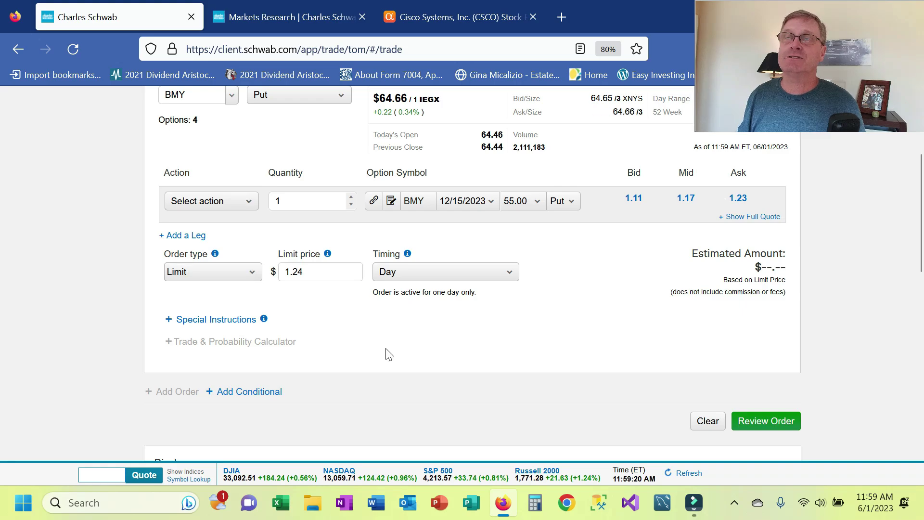
Set the put order's type to Market and its action to Sell to open.
left_click(195, 273)
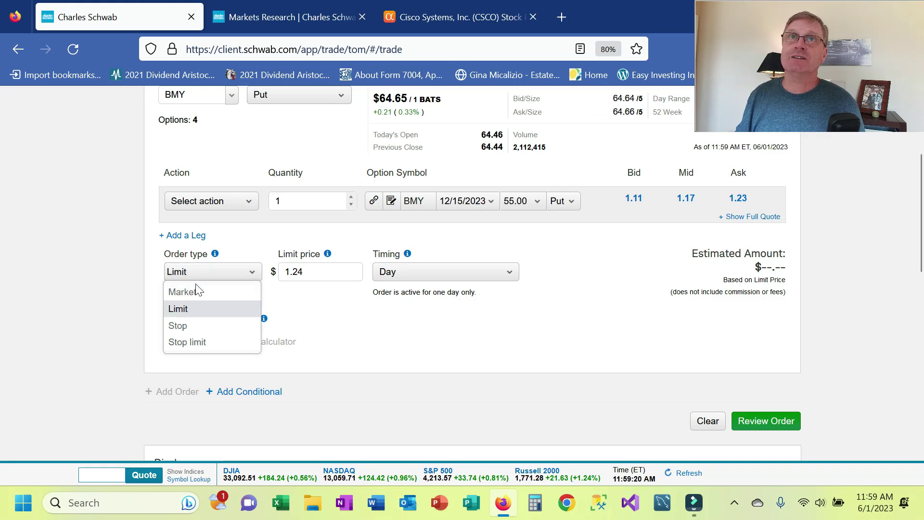
left_click(195, 290)
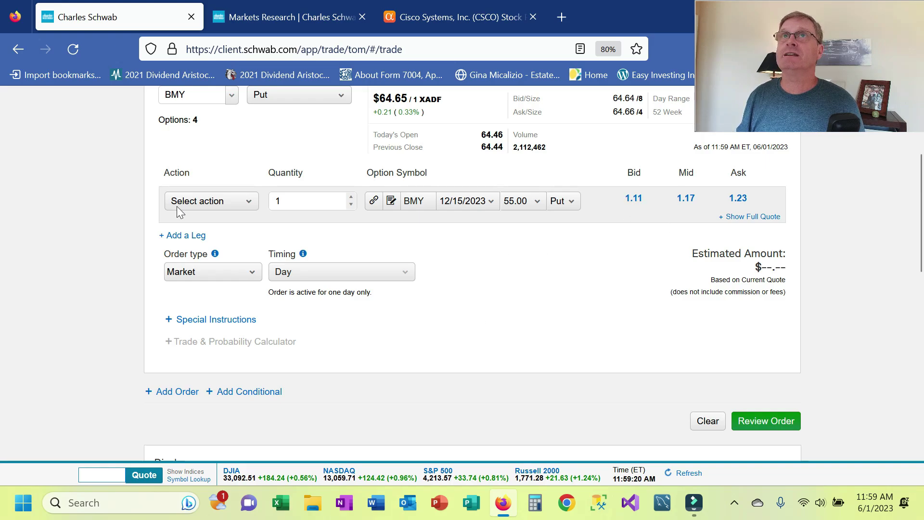
left_click(203, 200)
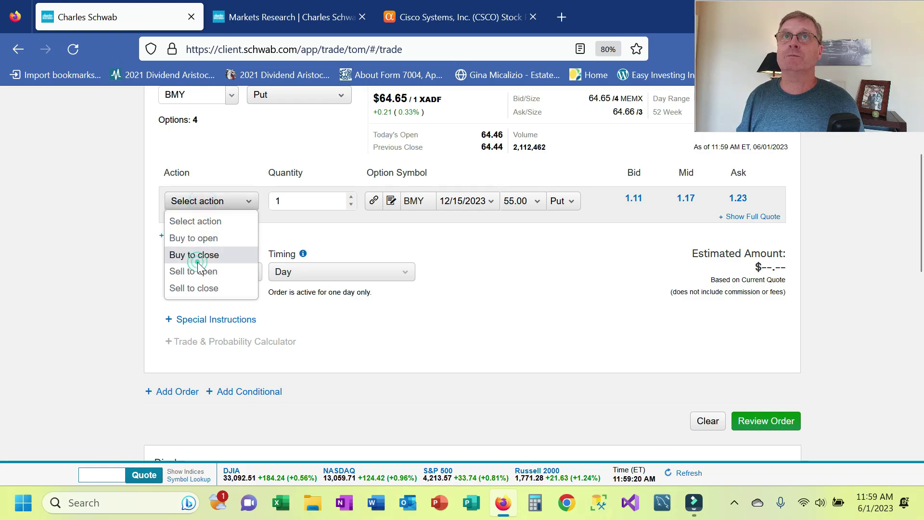
left_click(198, 271)
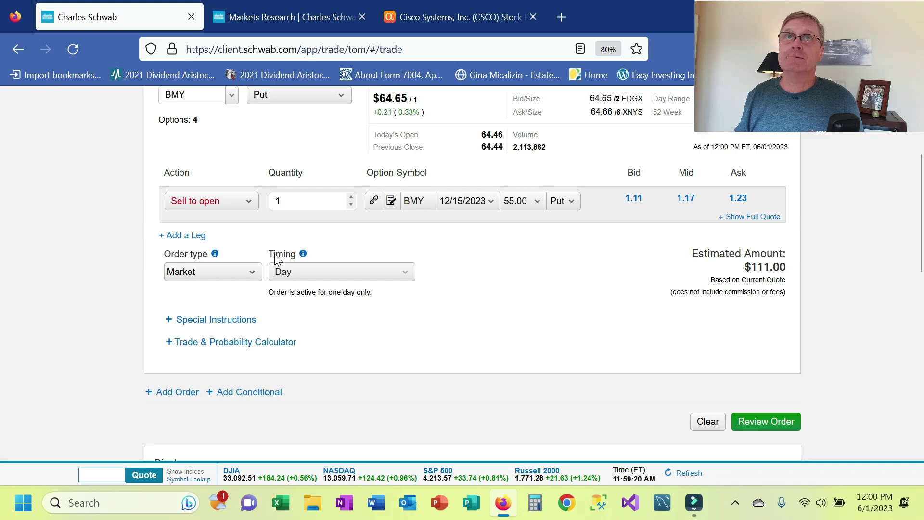
Change the order type to Limit and enter a limit price of 1.22.
left_click(241, 272)
left_click(214, 308)
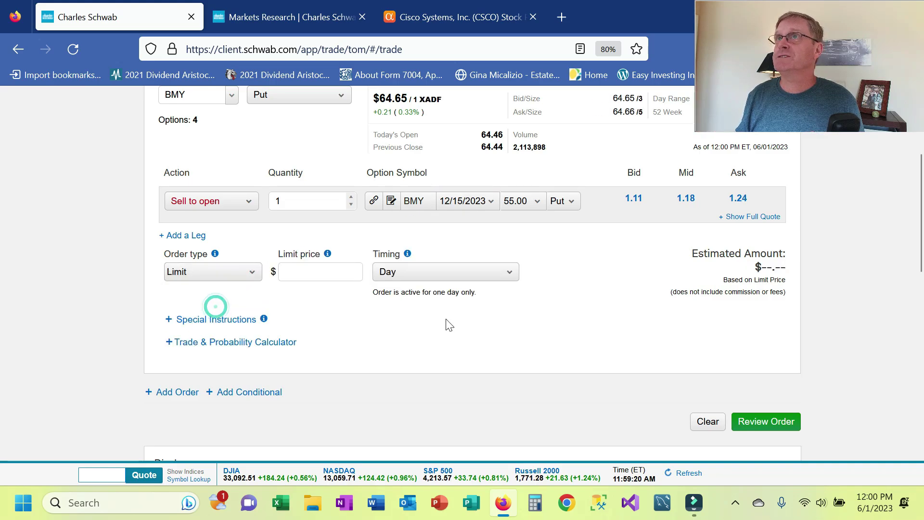
left_click(310, 272)
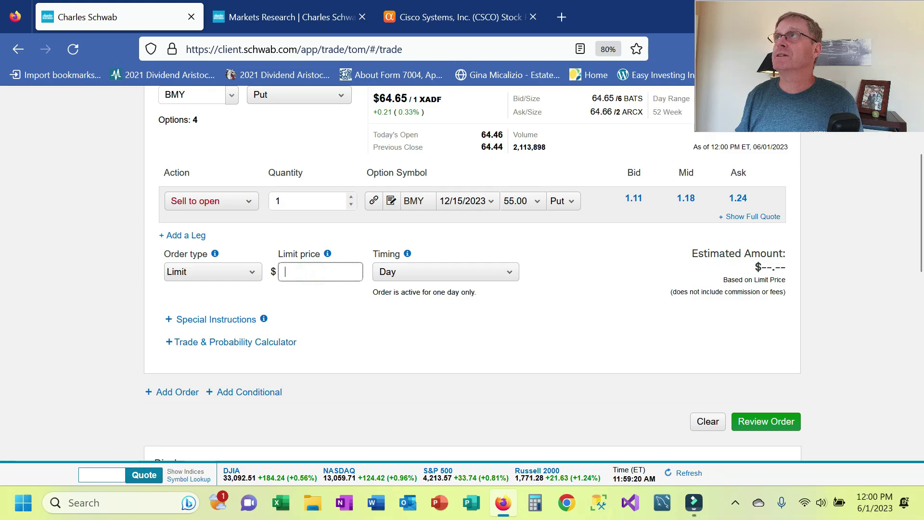
type("1.22")
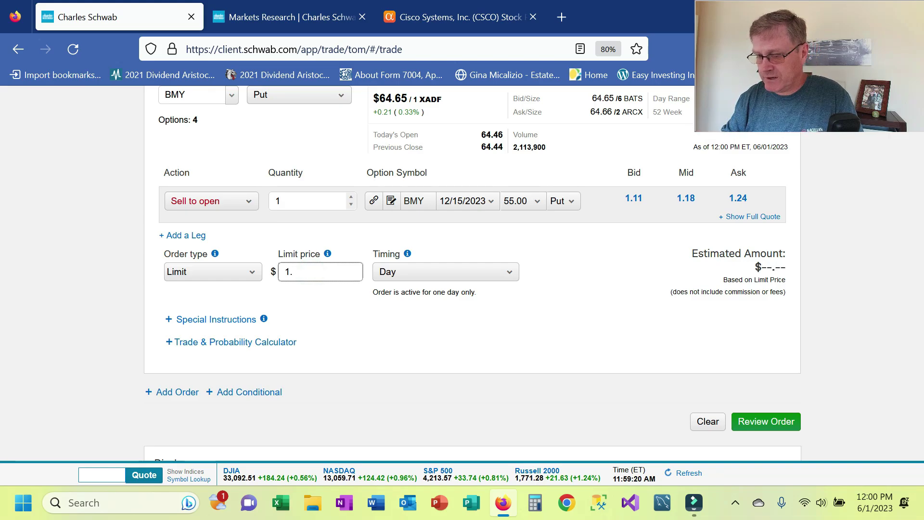
left_click(368, 346)
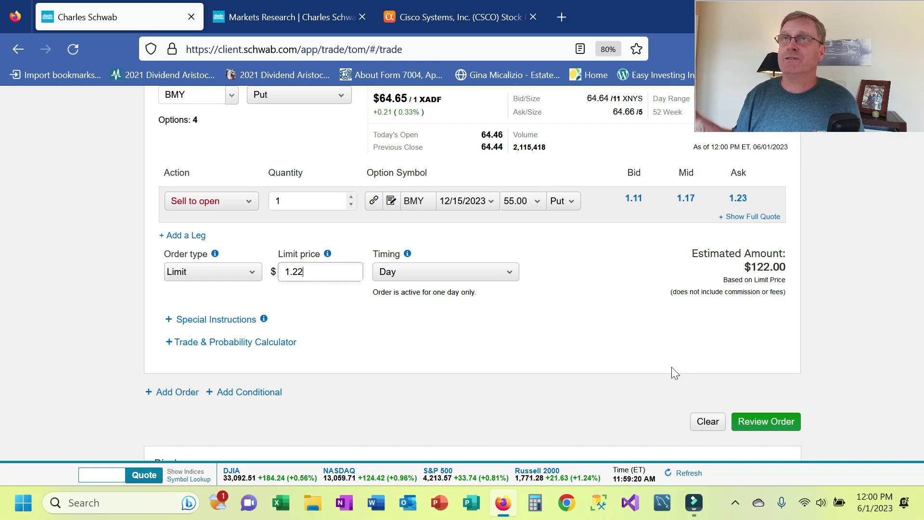
Switch the order type back to Market and check the estimated amount.
left_click(204, 275)
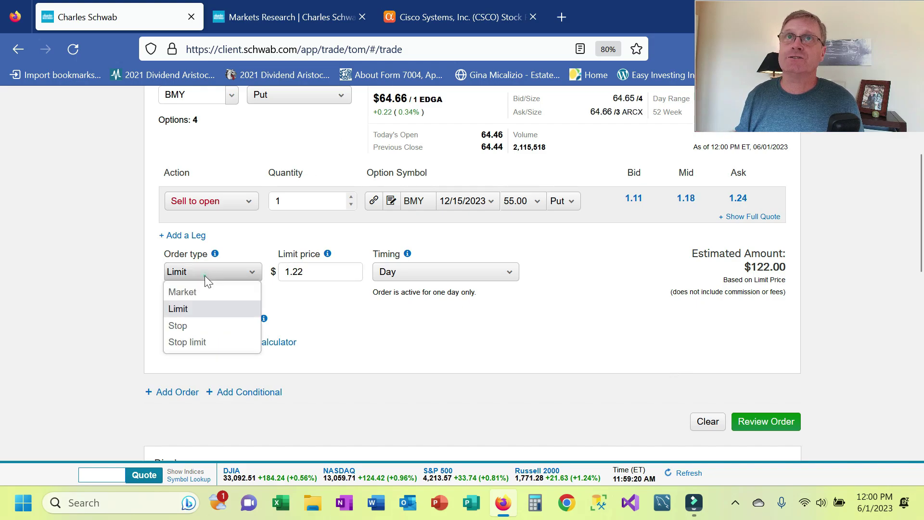
left_click(199, 291)
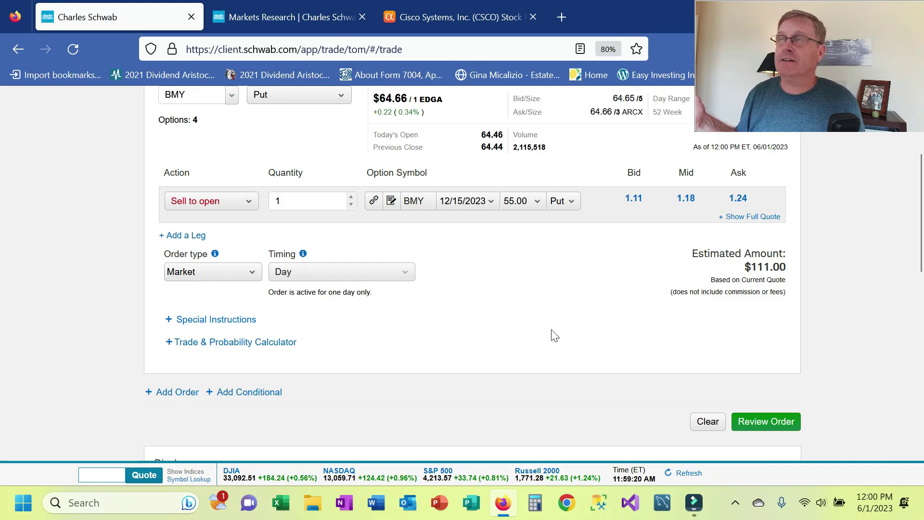
triple_click(792, 274)
left_click(751, 339)
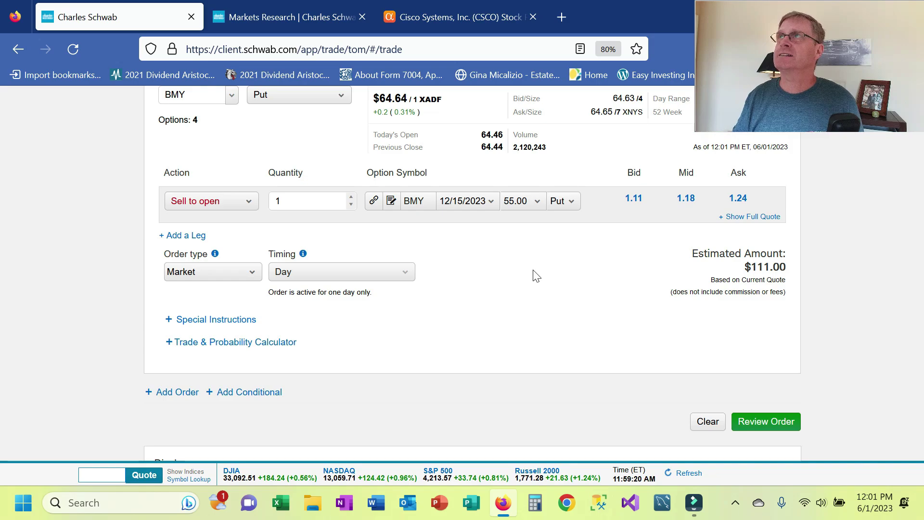
Compare shorter expirations for the 55.00 put by choosing 09/15/2023 and 07/21/2023 in turn.
left_click(465, 202)
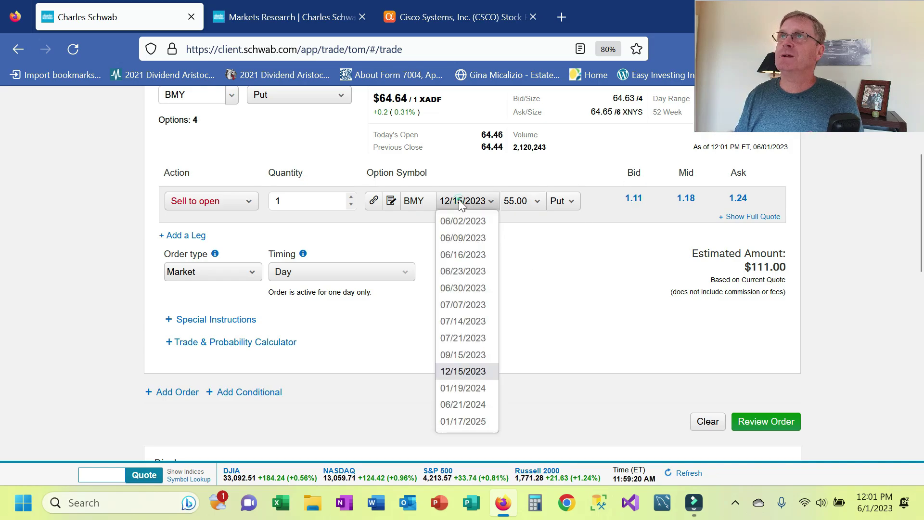
left_click(464, 355)
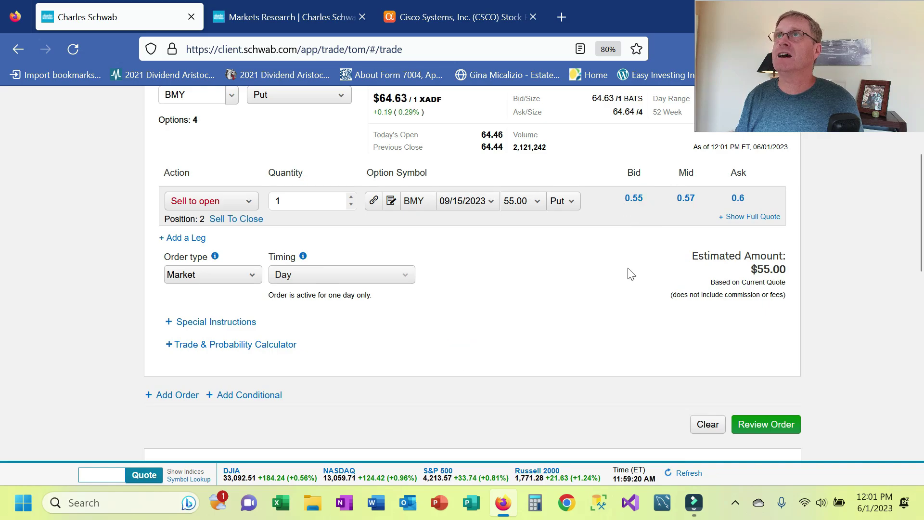
left_click(472, 204)
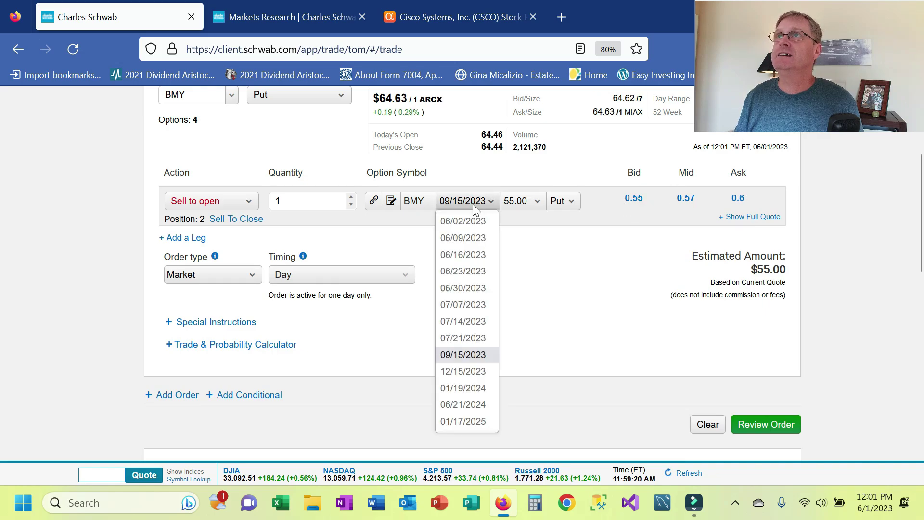
left_click(464, 338)
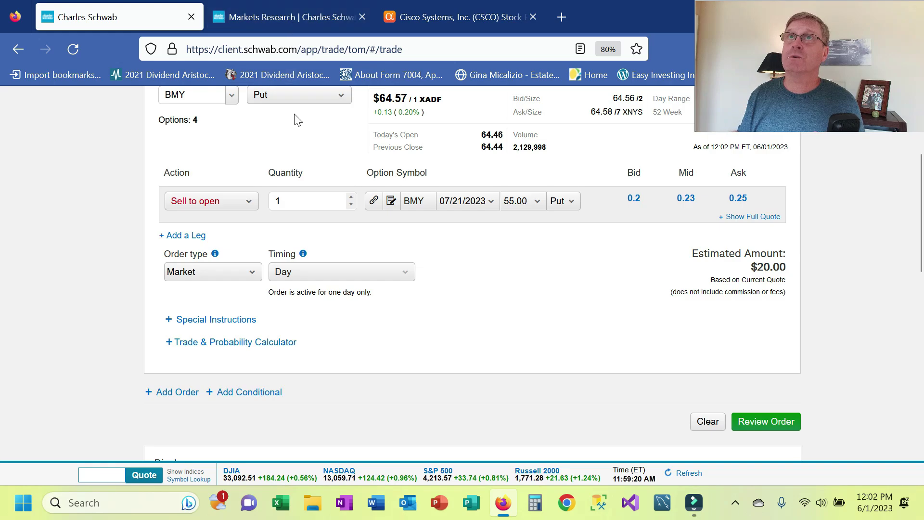
Set the sell-to-open put leg to quantity 2 with the 01/17/2025 expiration and the 45.00 strike.
left_click(351, 196)
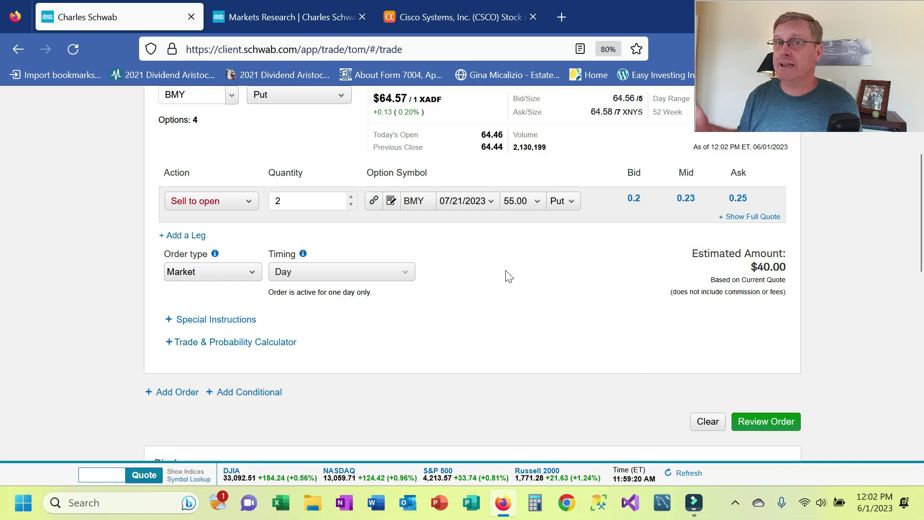
left_click(469, 202)
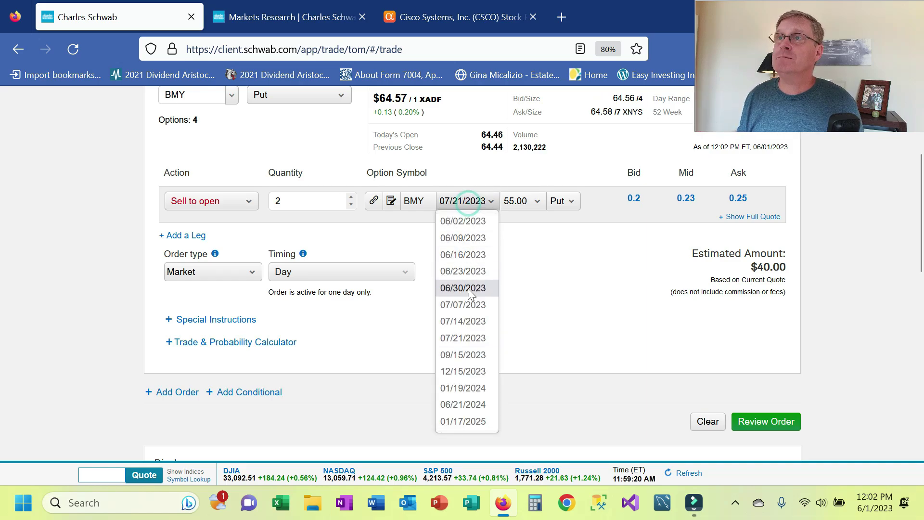
left_click(467, 421)
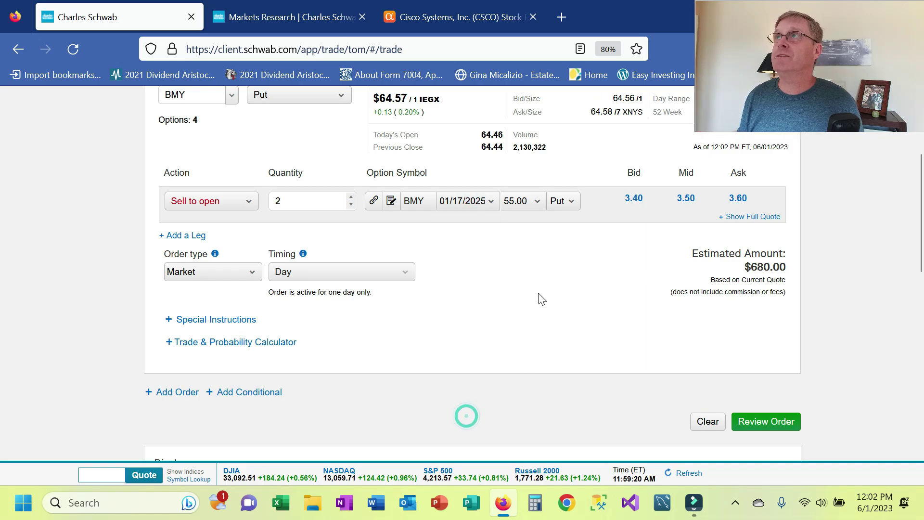
left_click(534, 201)
left_click(516, 254)
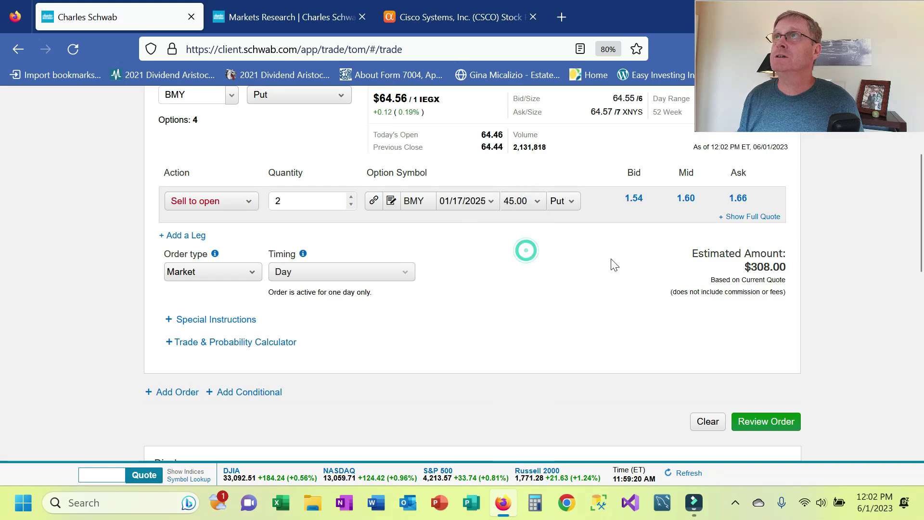